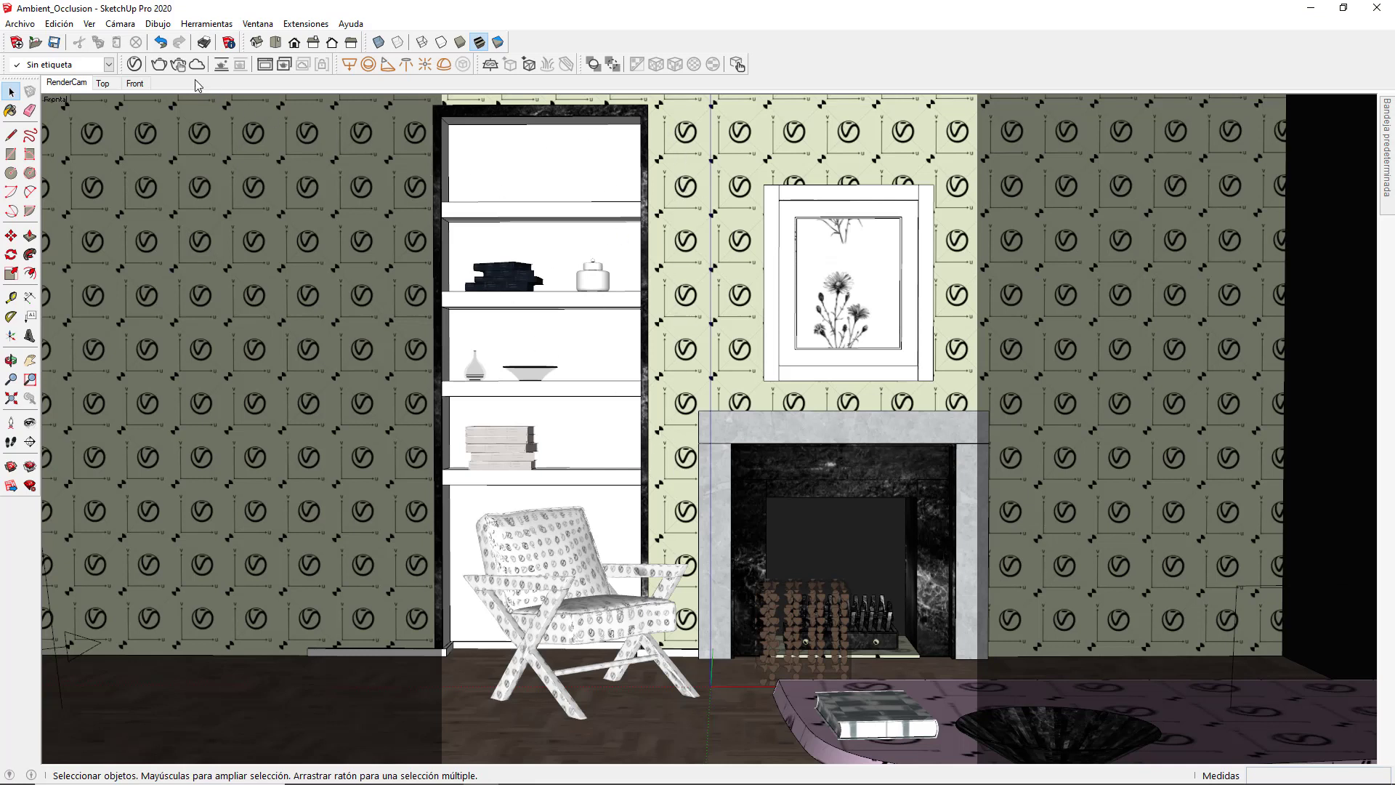
In the V-Ray Asset Editor, review the scene lights and the environment background texture.
{"action": "left_click", "coordinate": [135, 65]}
{"action": "left_click", "coordinate": [241, 145]}
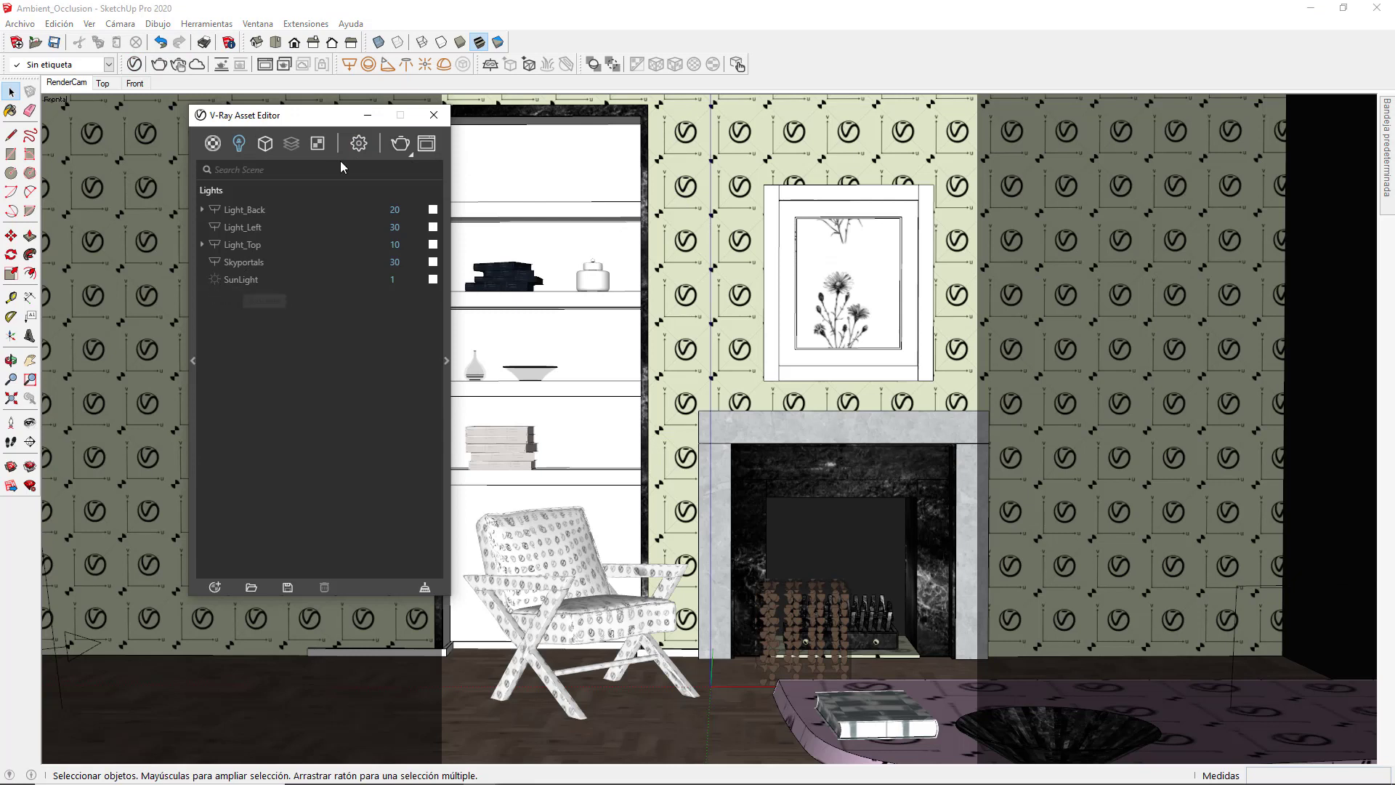
{"action": "left_click", "coordinate": [359, 143]}
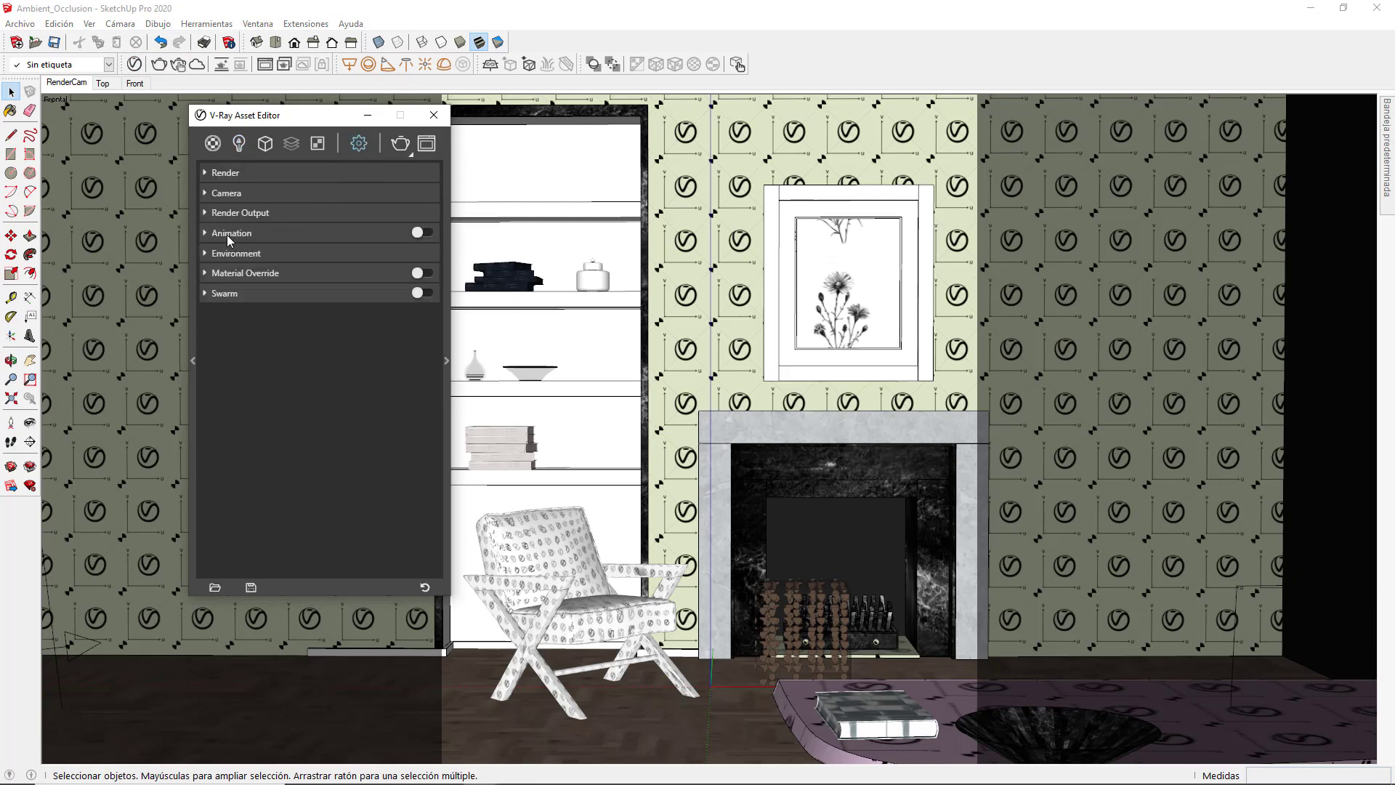
{"action": "left_click", "coordinate": [231, 253]}
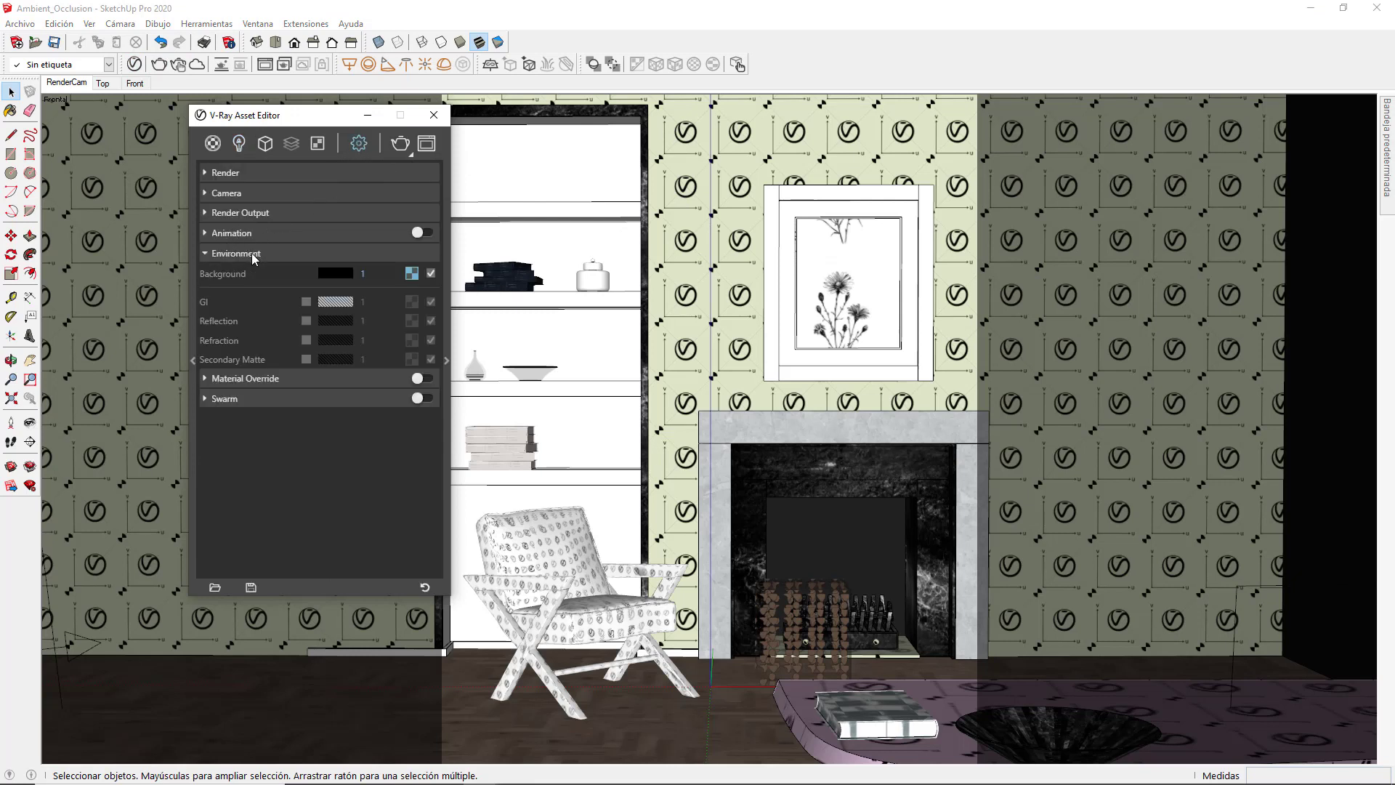
{"action": "left_click", "coordinate": [412, 273]}
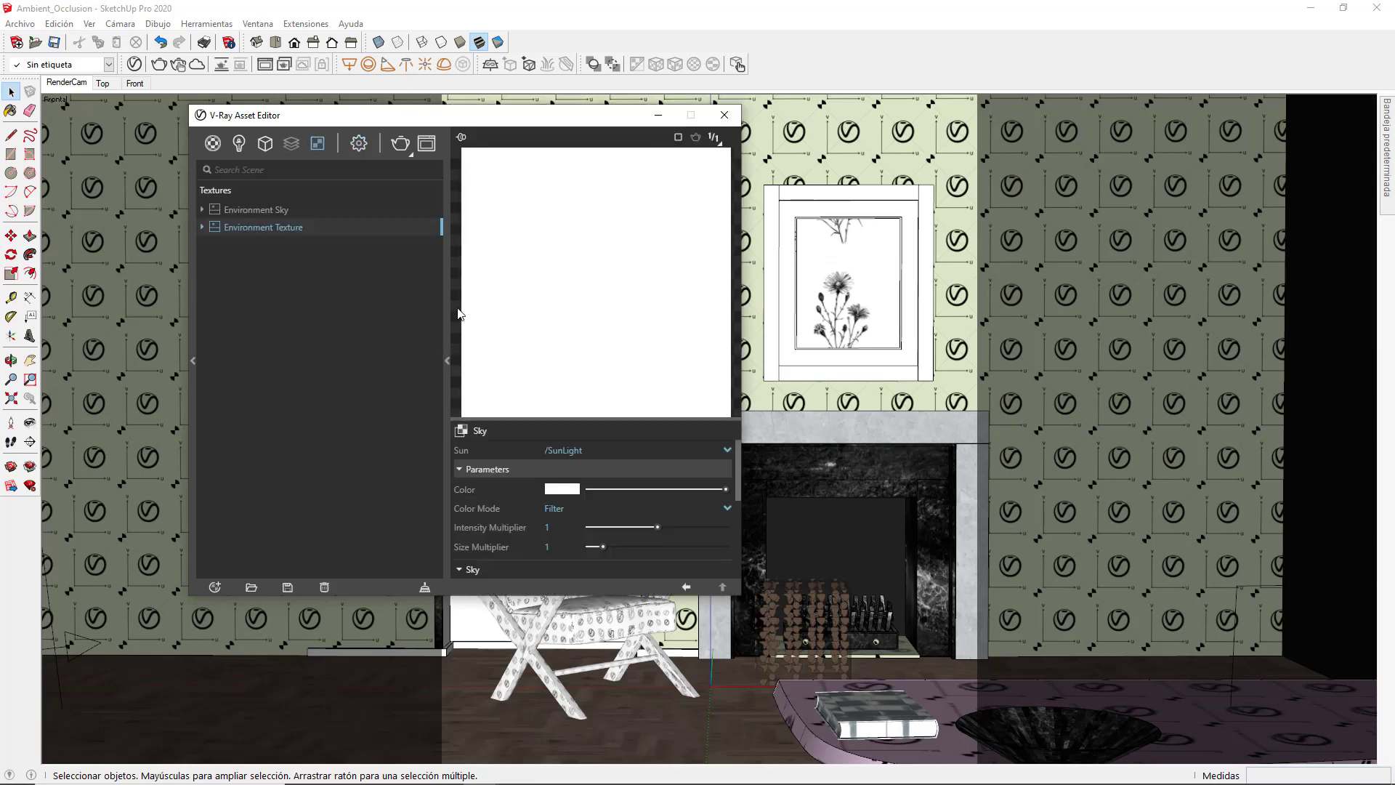
{"action": "left_click", "coordinate": [359, 143]}
{"action": "left_click", "coordinate": [235, 253]}
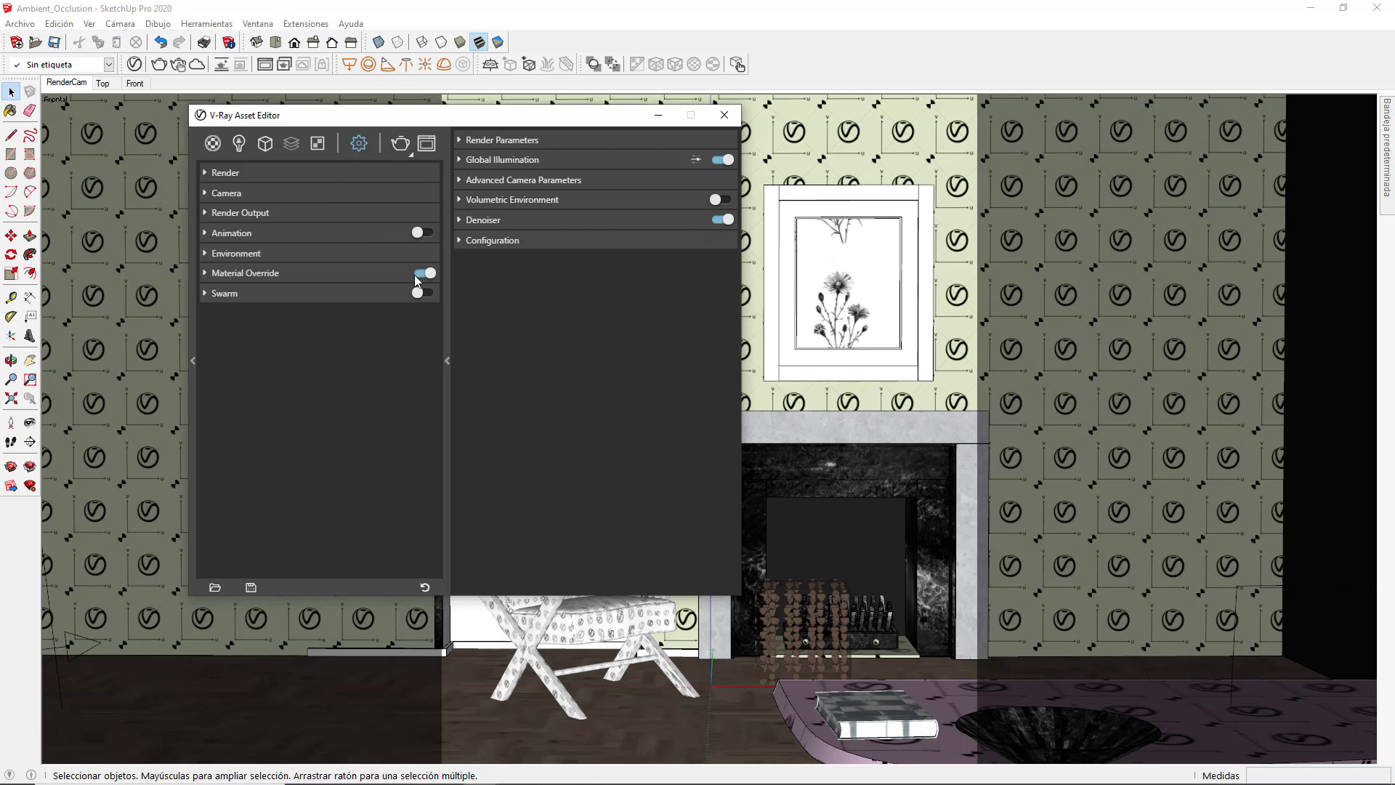
Render the room in uniform override grey and bring the Asset Editor back to front.
{"action": "left_click", "coordinate": [401, 143]}
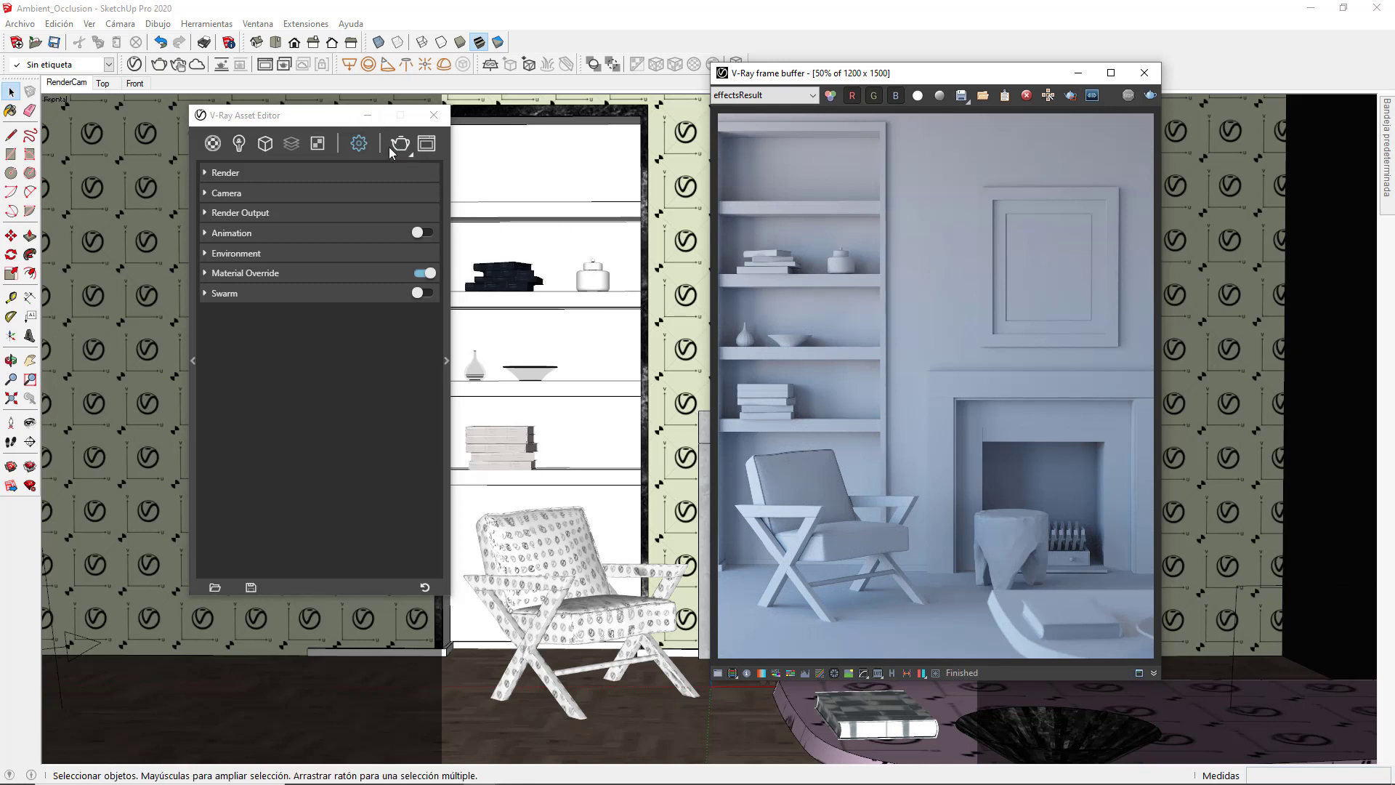
{"action": "left_click", "coordinate": [358, 145]}
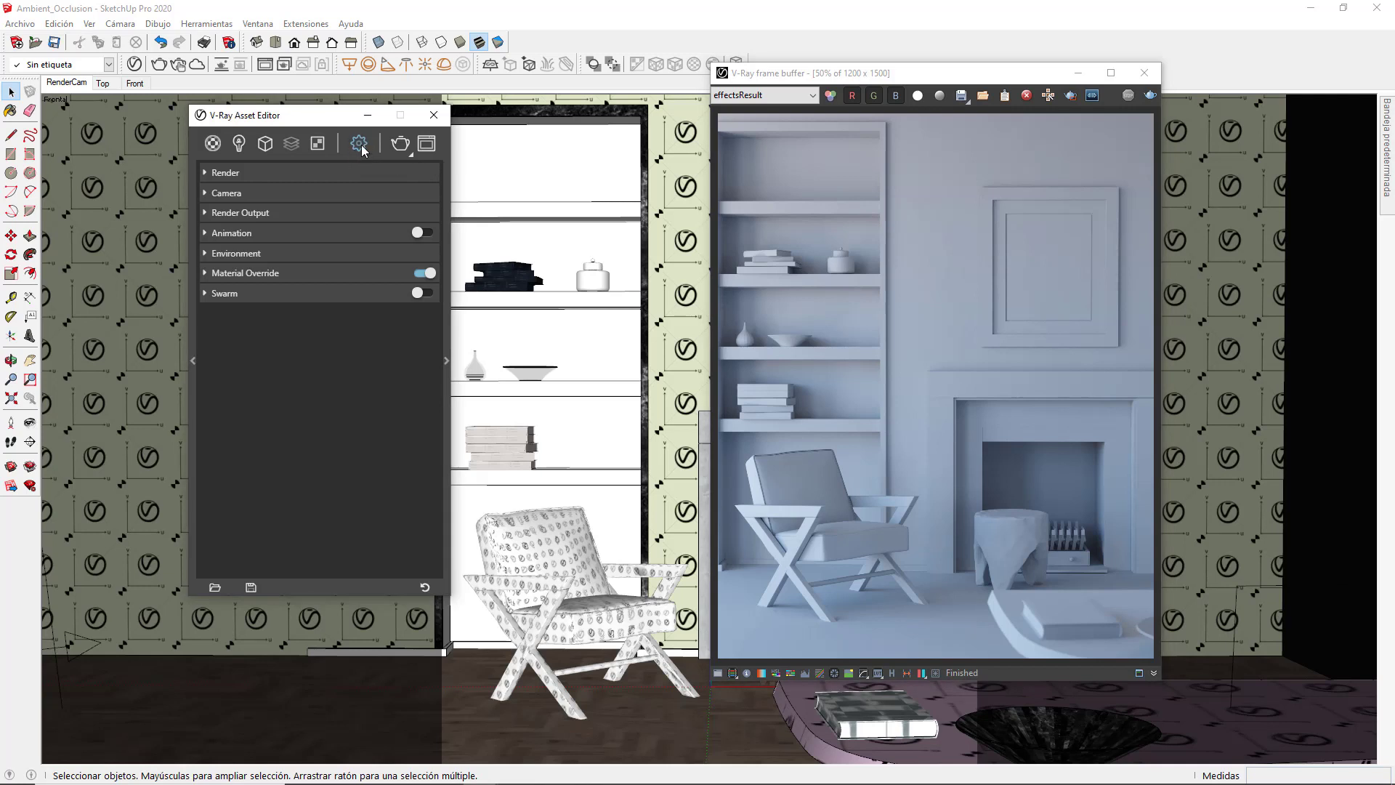
Enable Ambient Occlusion in advanced Global Illumination, keeping Radius 8 and Amount 0,8.
{"action": "left_click", "coordinate": [446, 347]}
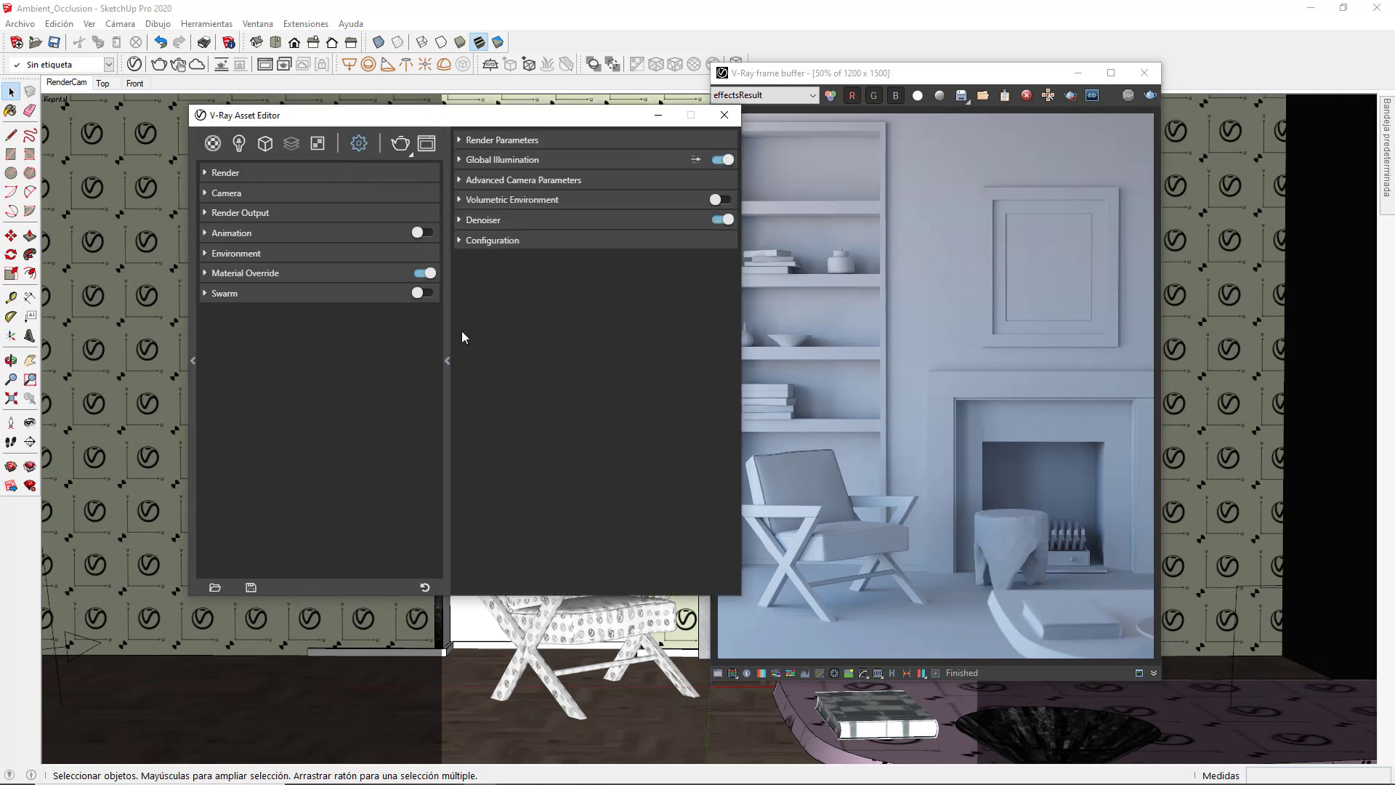
{"action": "left_click", "coordinate": [491, 160]}
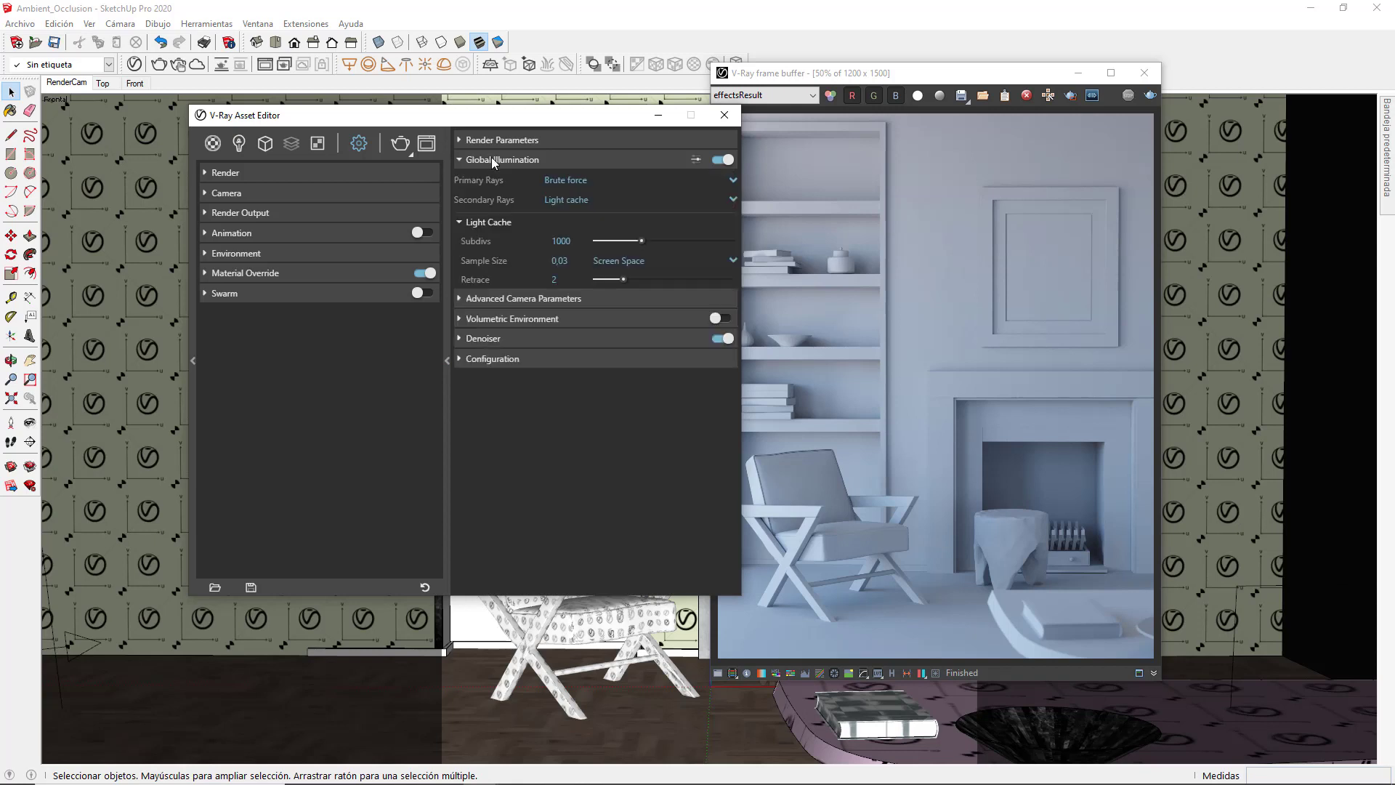
{"action": "left_click", "coordinate": [696, 160]}
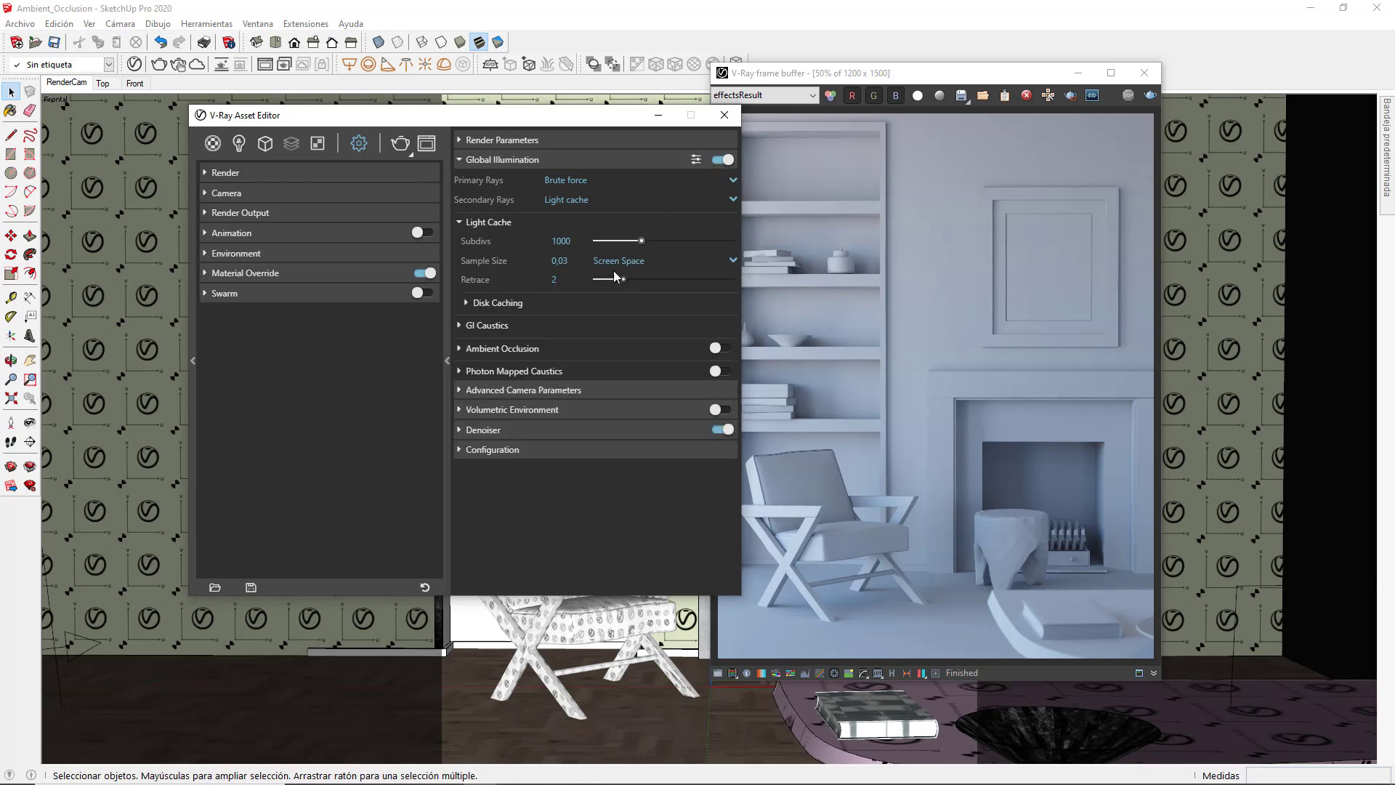
{"action": "left_click", "coordinate": [473, 351]}
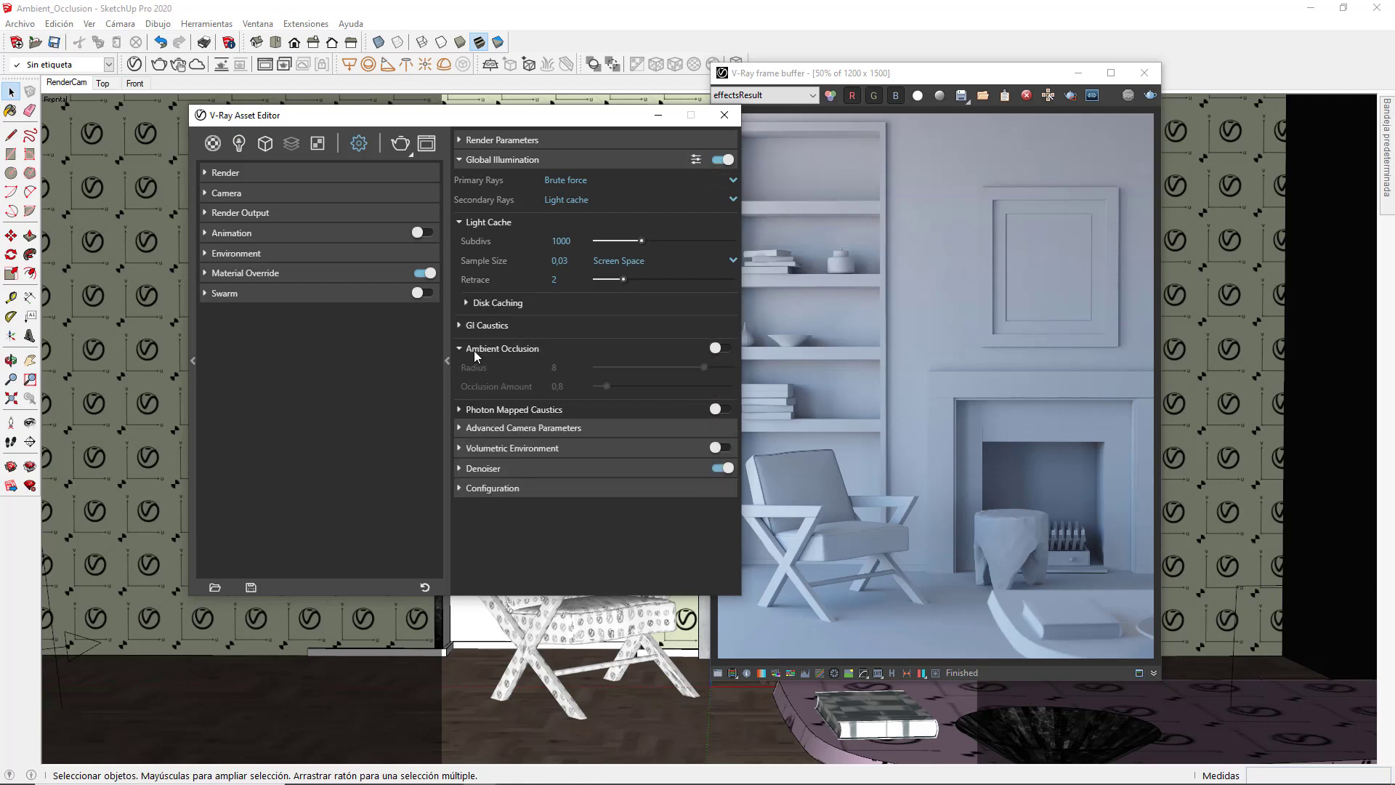
{"action": "left_click", "coordinate": [720, 349]}
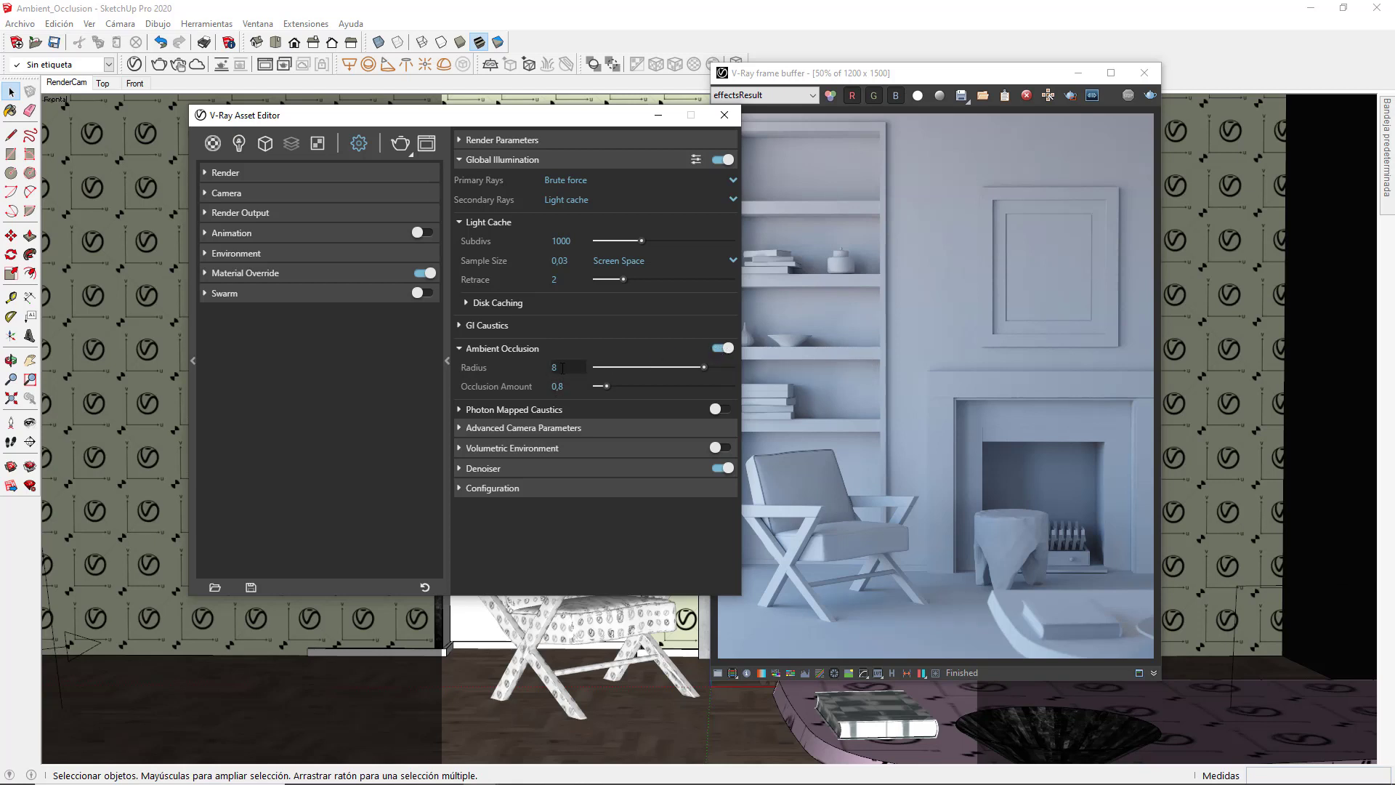
Render with Ambient Occlusion and compare it to the earlier grey render in the frame buffer.
{"action": "left_click", "coordinate": [402, 144]}
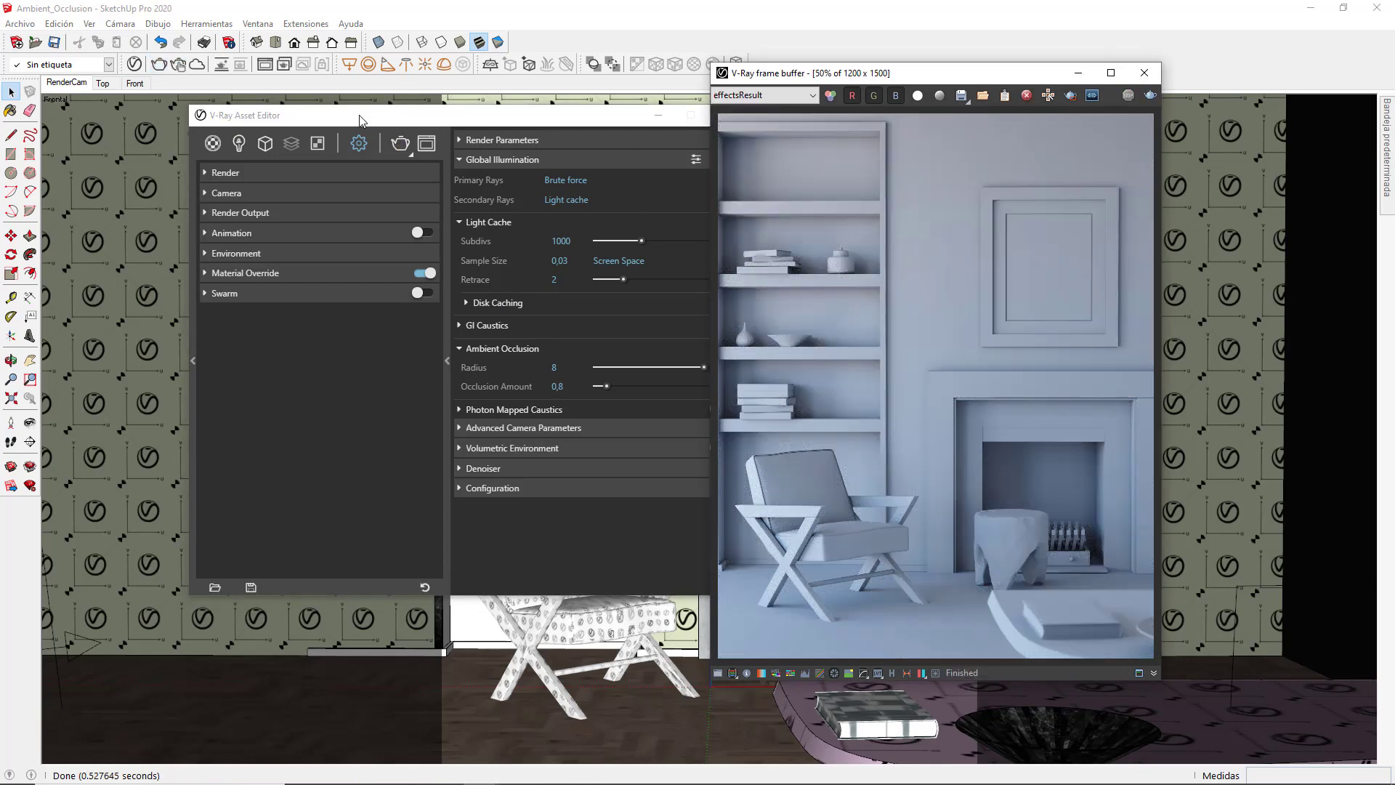
{"action": "left_click", "coordinate": [446, 360]}
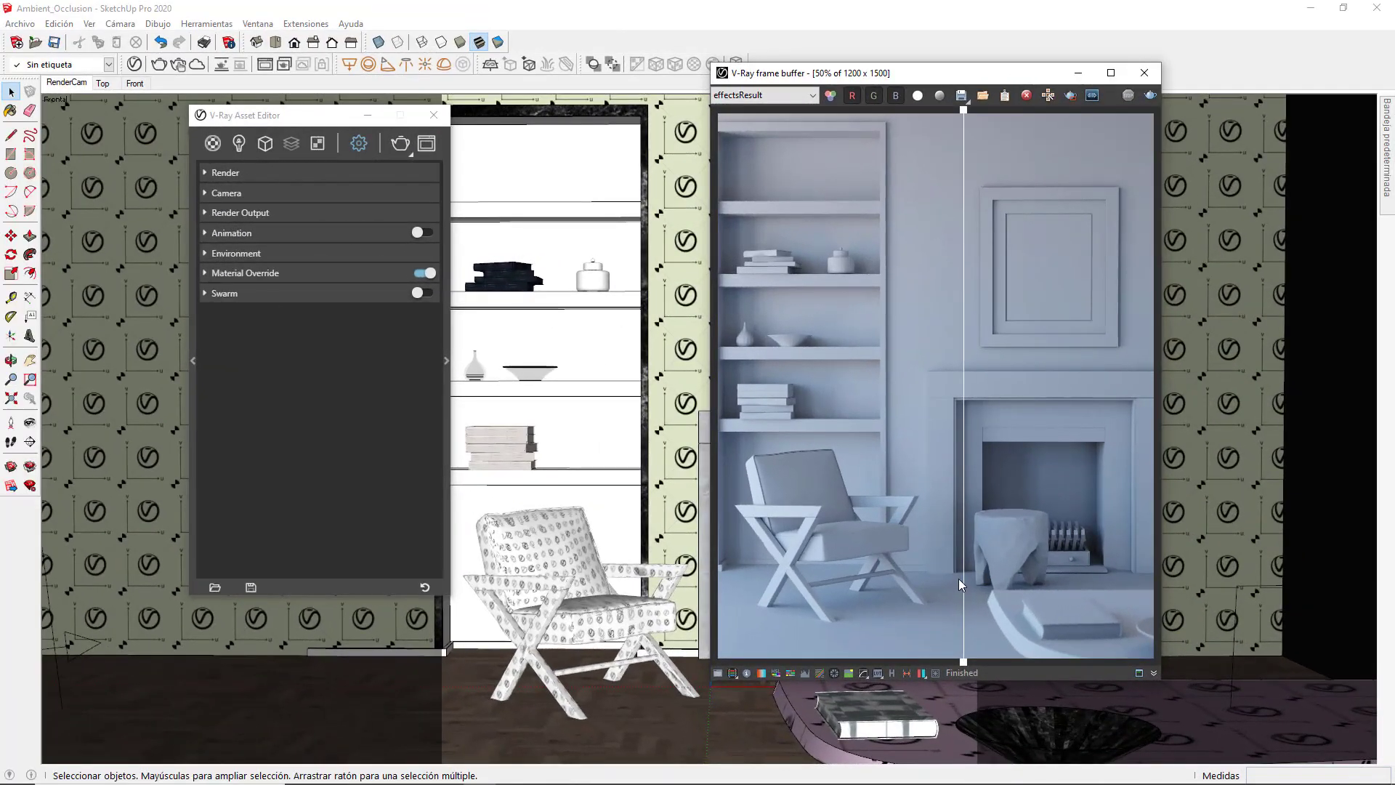
{"action": "mouse_move", "coordinate": [959, 584]}
{"action": "left_mouse_down"}
{"action": "mouse_move", "coordinate": [723, 555]}
{"action": "mouse_move", "coordinate": [932, 549]}
{"action": "left_mouse_up"}
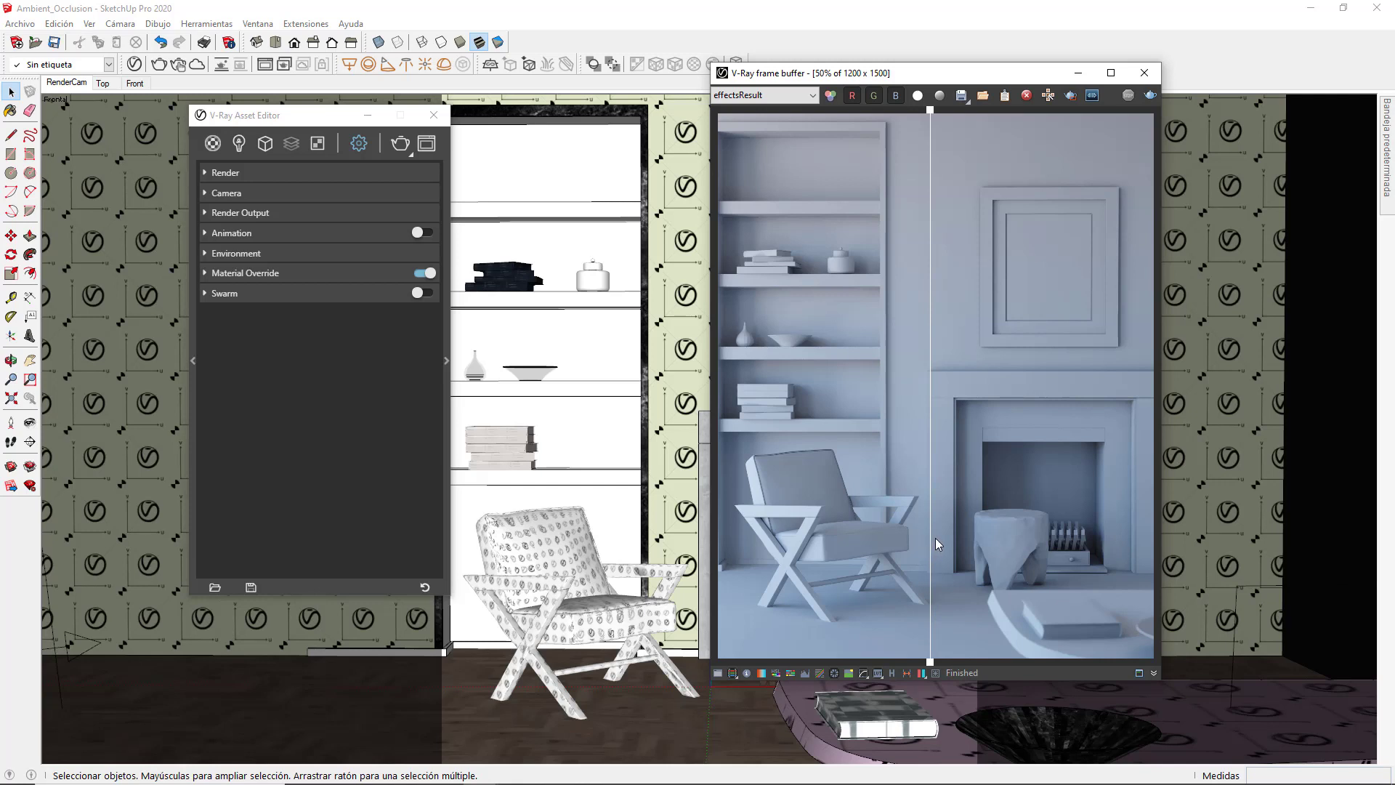
Set Ambient Occlusion Radius to 15 and Occlusion Amount to 1,5, then render again.
{"action": "left_click", "coordinate": [446, 330]}
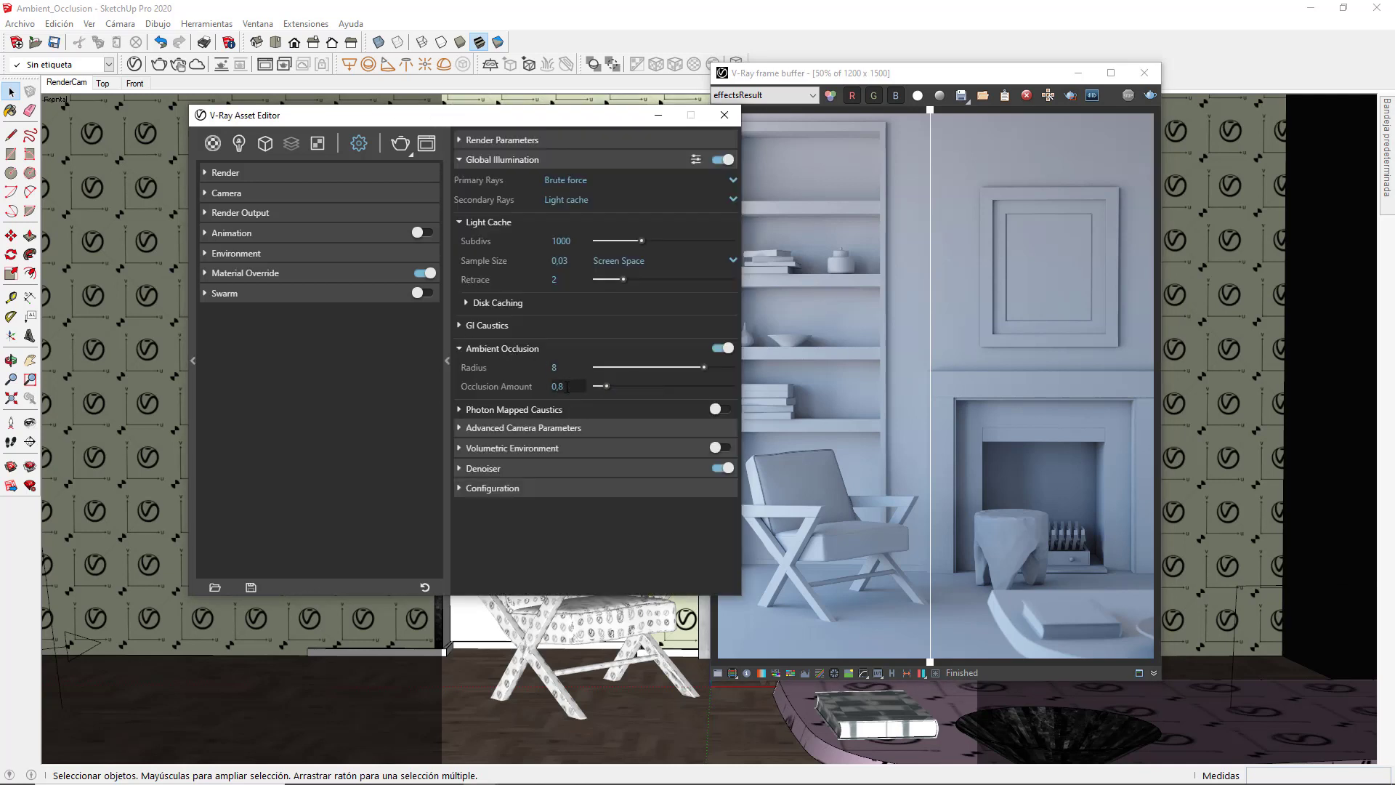
{"action": "left_click", "coordinate": [559, 368]}
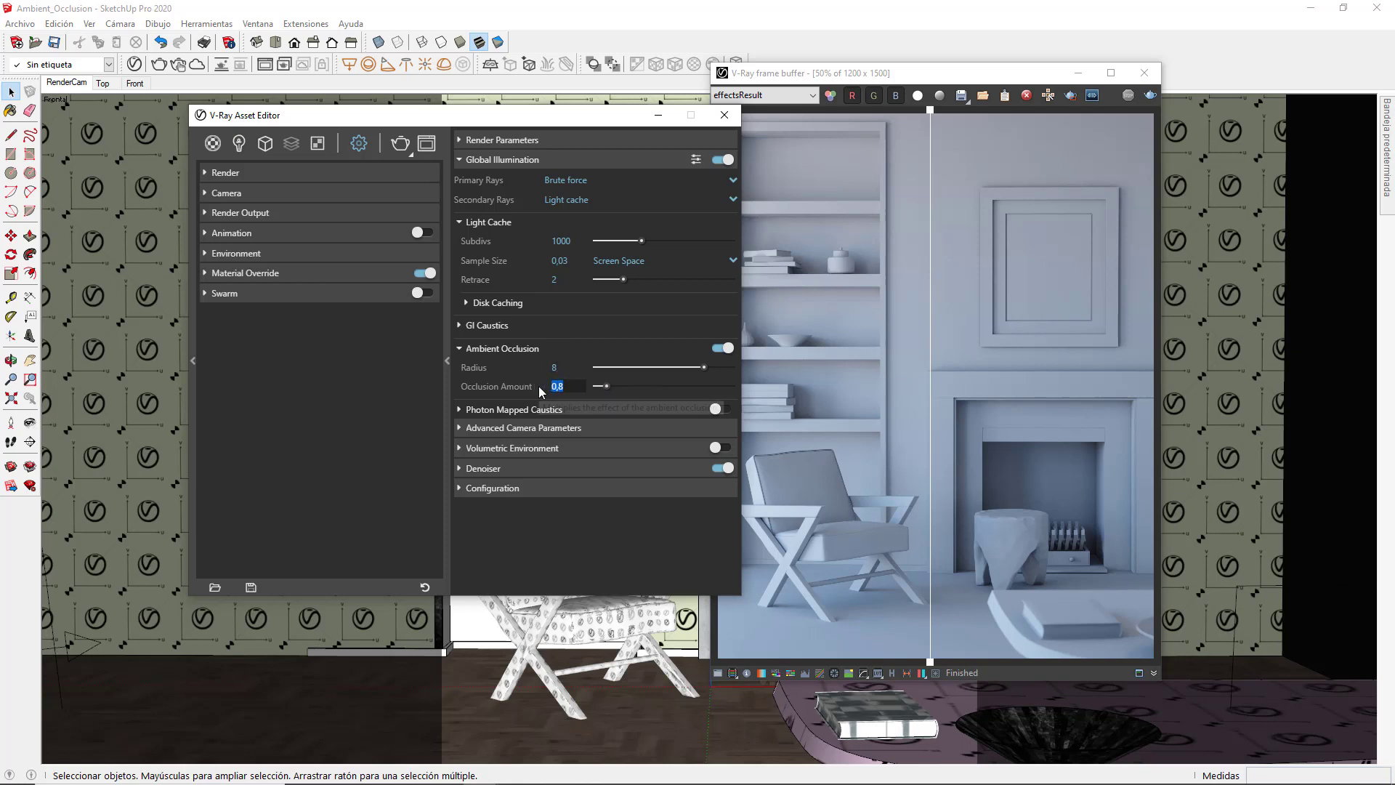
{"action": "left_click", "coordinate": [565, 367]}
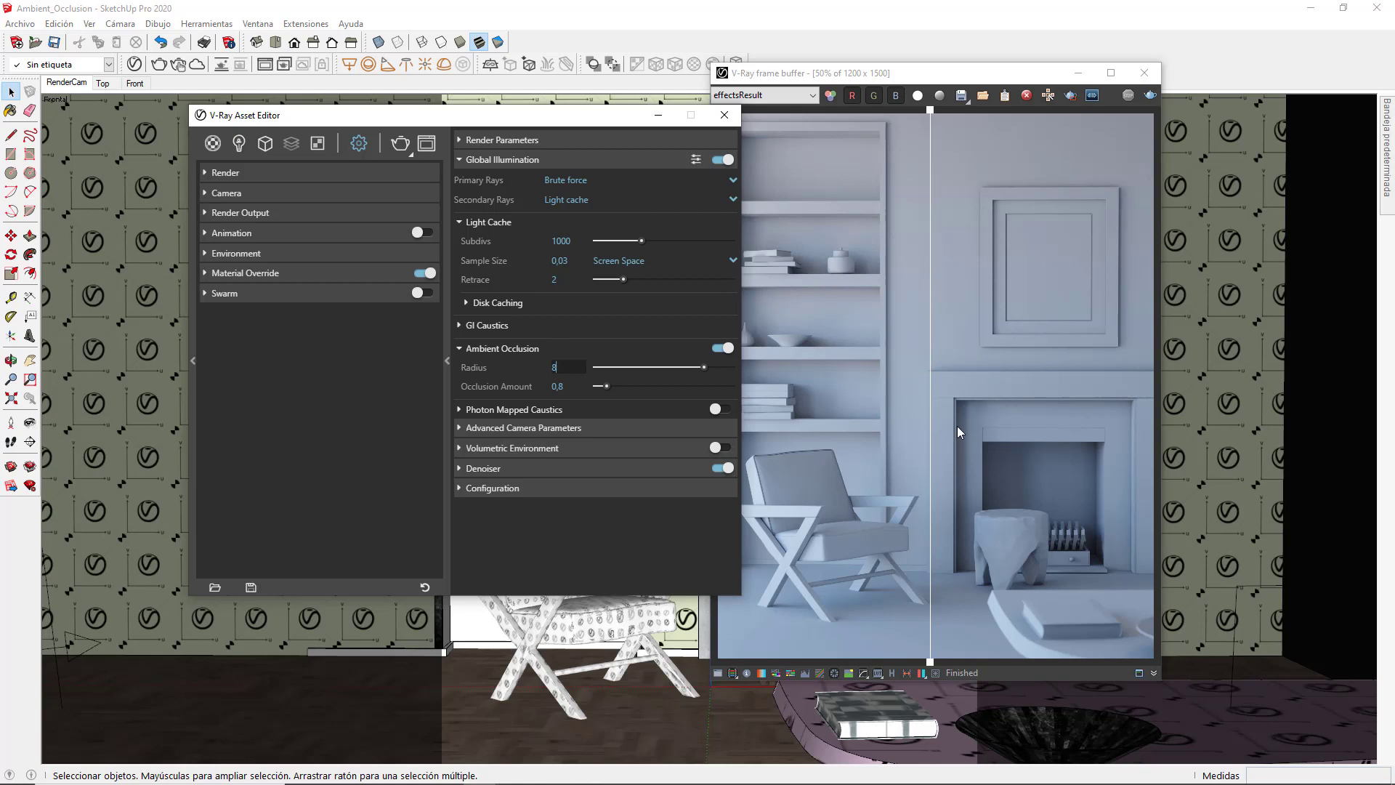
{"action": "left_click", "coordinate": [569, 366]}
{"action": "type", "text": "15"}
{"action": "double_click", "coordinate": [556, 385]}
{"action": "type", "text": "1,5"}
{"action": "key", "text": "Return"}
{"action": "left_click", "coordinate": [400, 145]}
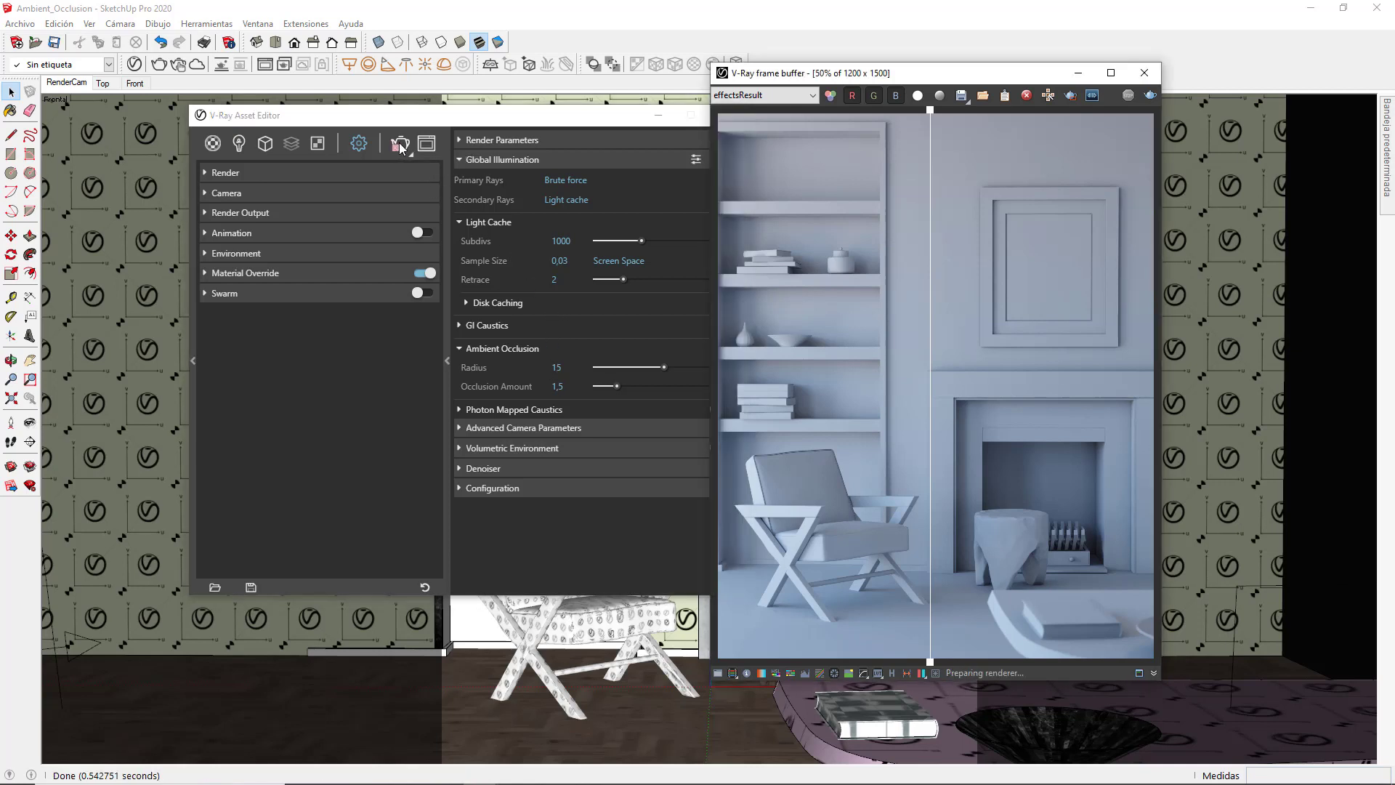
Change Ambient Occlusion to Radius 10 and Occlusion Amount 0,9.
{"action": "left_click", "coordinate": [448, 242]}
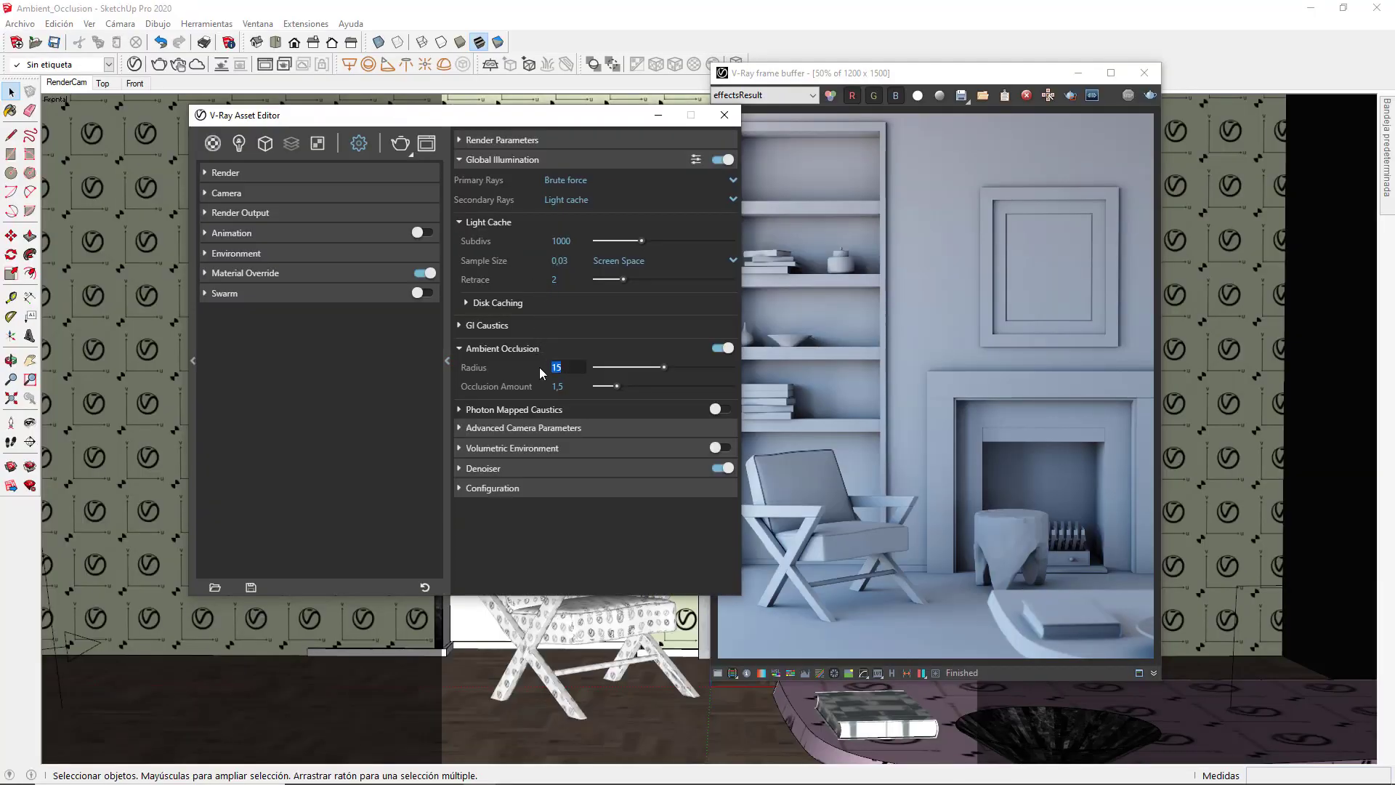
{"action": "type", "text": "10"}
{"action": "double_click", "coordinate": [569, 385]}
{"action": "type", "text": "0,9"}
{"action": "key", "text": "Return"}
Turn Material Override off and render the room with its real materials.
{"action": "left_click", "coordinate": [446, 274]}
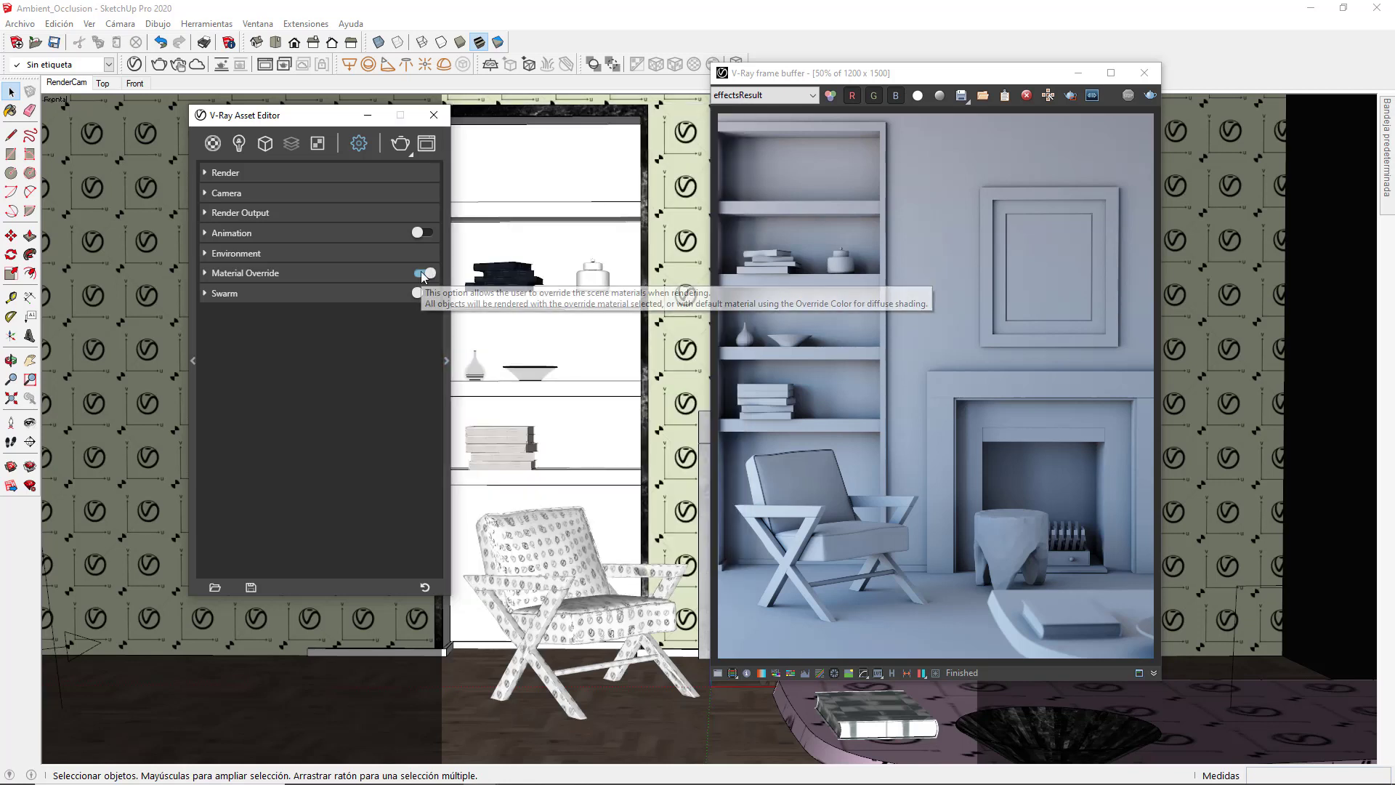
{"action": "left_click", "coordinate": [422, 274]}
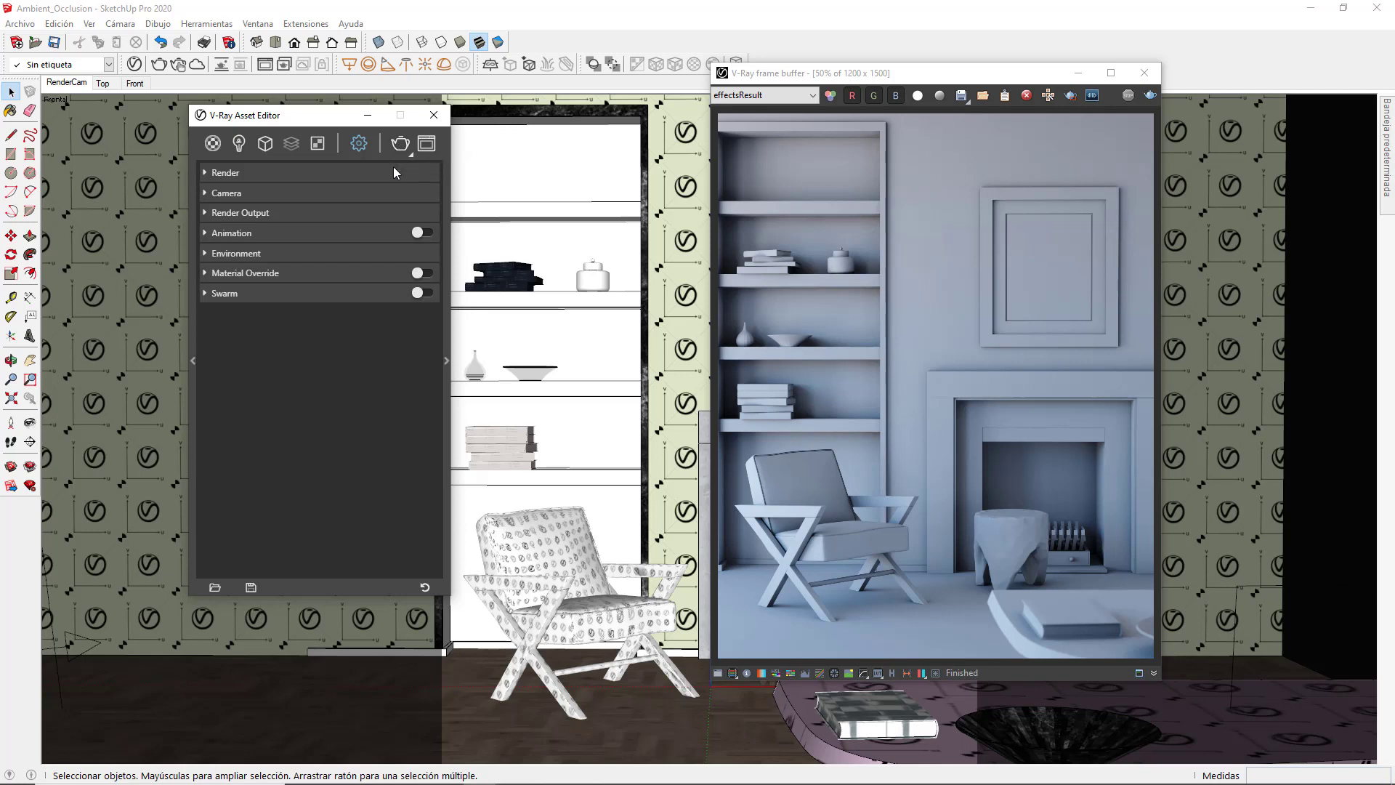
{"action": "left_click", "coordinate": [400, 146]}
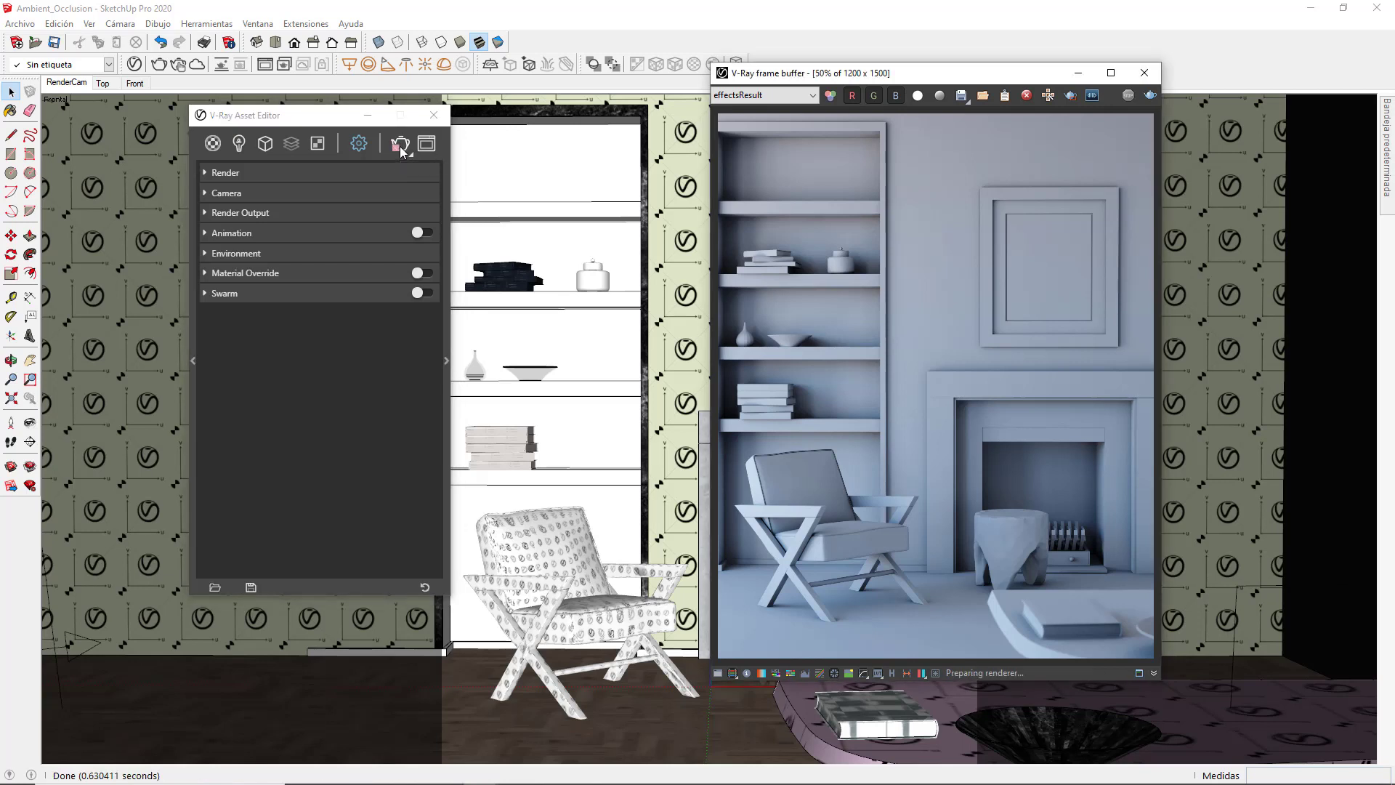